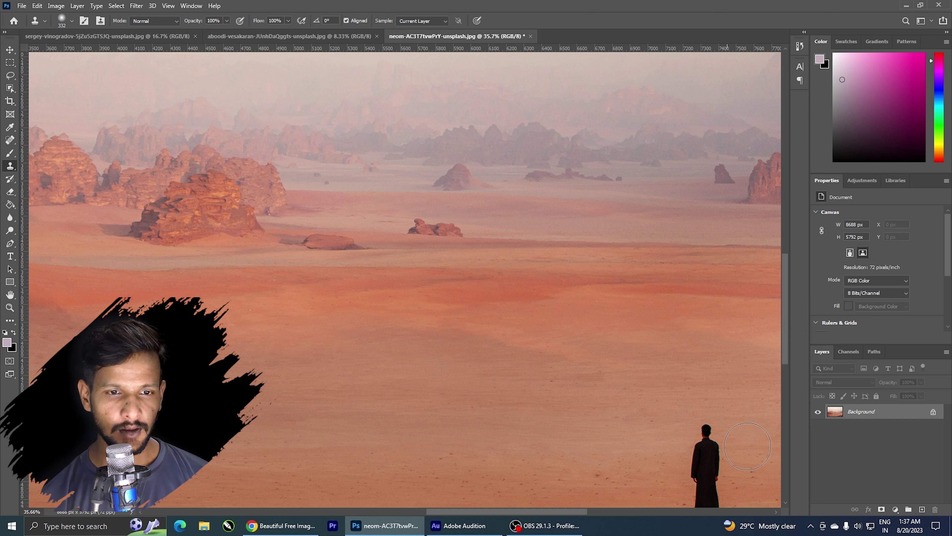
# Add a new layer above the desert Background and try to clone the small central rock onto the empty sand to its right
pyautogui.click(923, 509)
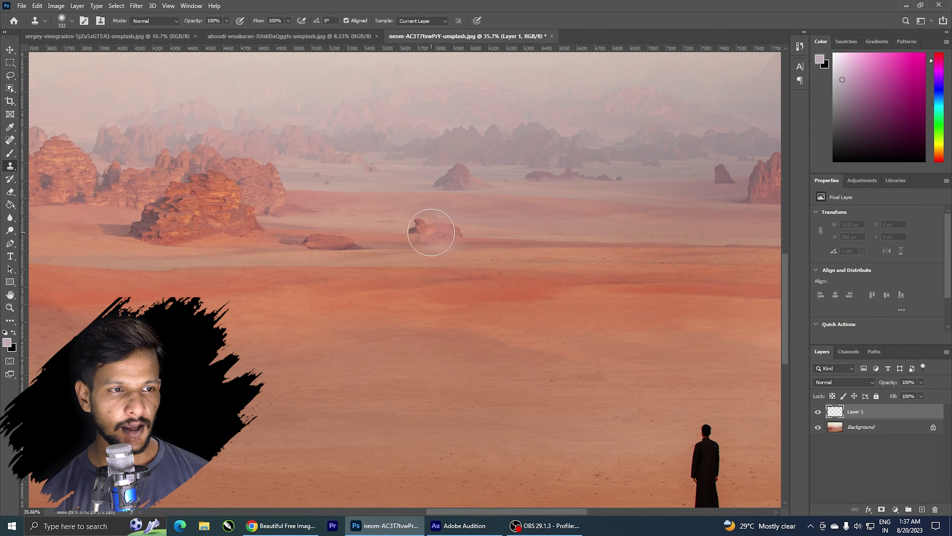
pyautogui.keyDown('alt'); pyautogui.click(432, 230); pyautogui.keyUp('alt')
pyautogui.moveTo(597, 261)
pyautogui.mouseDown()
pyautogui.moveTo(634, 259)
pyautogui.moveTo(601, 257)
pyautogui.mouseUp()
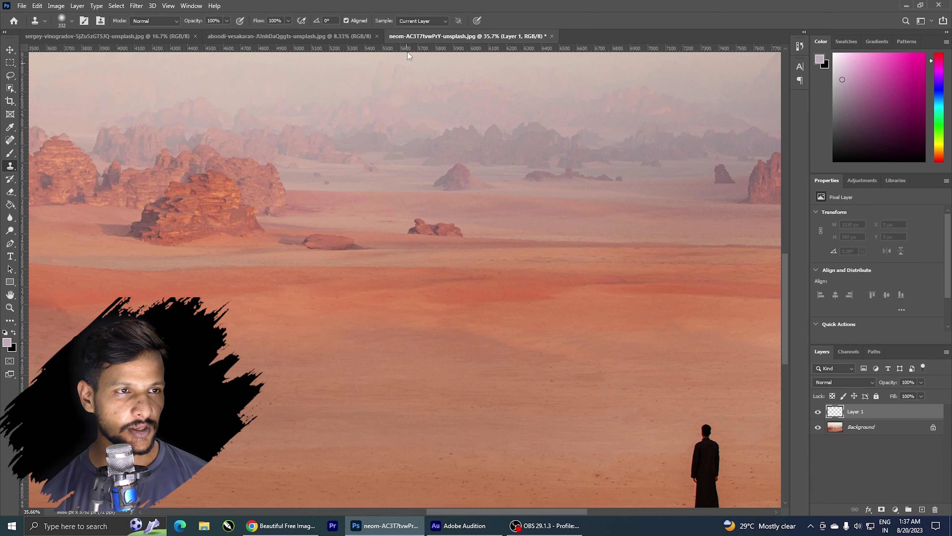
# Set the Clone Stamp to sample All Layers and clone the small central rock onto the sand to its right
pyautogui.click(414, 22)
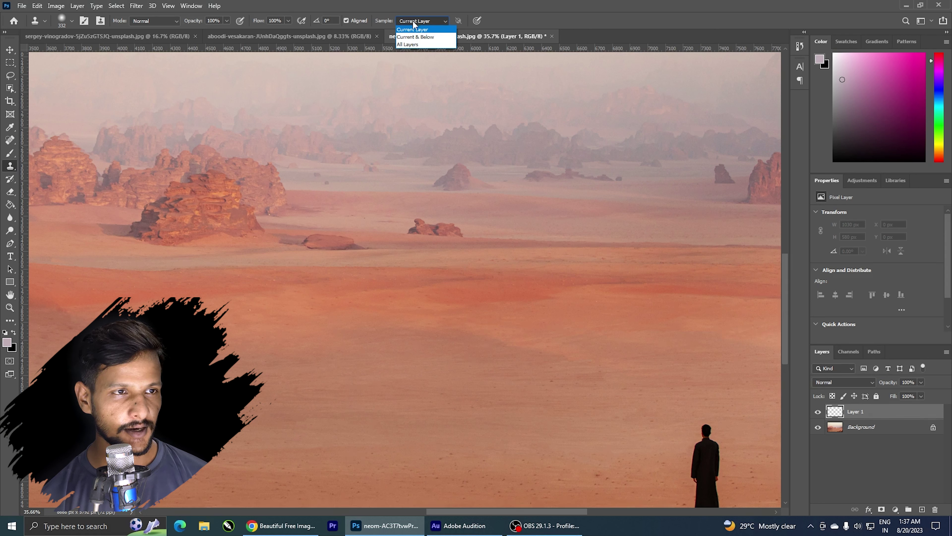
pyautogui.click(413, 44)
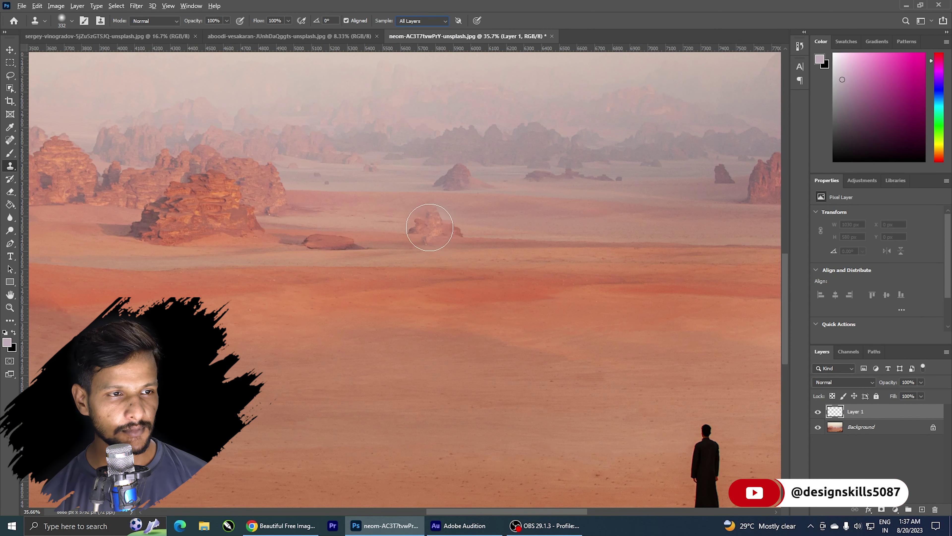
pyautogui.keyDown('alt'); pyautogui.click(434, 228); pyautogui.keyUp('alt')
pyautogui.moveTo(590, 242); pyautogui.dragTo(600, 243)
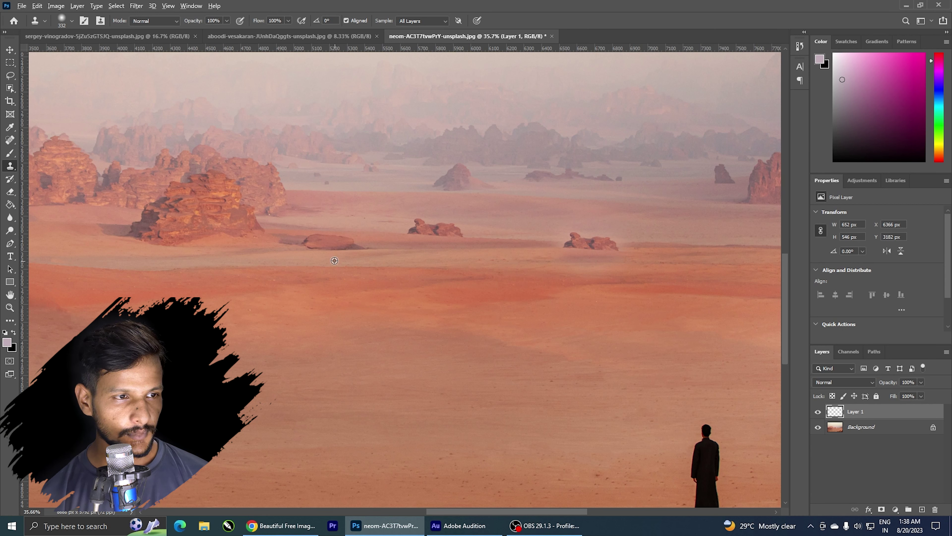
# With a 416 px Clone Stamp brush, clone the large rock formations on the left across the middle and right of the desert
pyautogui.moveTo(189, 207); pyautogui.dragTo(201, 212)
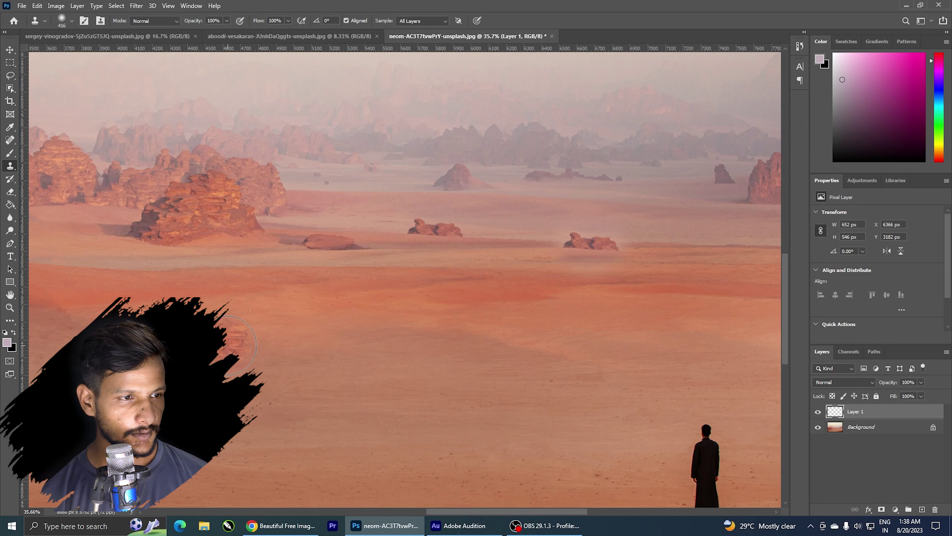
pyautogui.moveTo(672, 207)
pyautogui.mouseDown()
pyautogui.moveTo(671, 174)
pyautogui.moveTo(691, 176)
pyautogui.moveTo(696, 200)
pyautogui.moveTo(671, 209)
pyautogui.moveTo(660, 180)
pyautogui.moveTo(690, 170)
pyautogui.moveTo(712, 188)
pyautogui.moveTo(712, 213)
pyautogui.moveTo(673, 223)
pyautogui.moveTo(649, 210)
pyautogui.moveTo(640, 180)
pyautogui.moveTo(634, 218)
pyautogui.moveTo(621, 209)
pyautogui.moveTo(616, 178)
pyautogui.mouseUp()
pyautogui.moveTo(605, 211)
pyautogui.mouseDown()
pyautogui.moveTo(584, 193)
pyautogui.moveTo(554, 197)
pyautogui.moveTo(554, 214)
pyautogui.moveTo(524, 187)
pyautogui.moveTo(496, 205)
pyautogui.moveTo(584, 218)
pyautogui.moveTo(539, 220)
pyautogui.moveTo(485, 182)
pyautogui.moveTo(529, 164)
pyautogui.moveTo(477, 154)
pyautogui.moveTo(525, 149)
pyautogui.moveTo(569, 175)
pyautogui.mouseUp()
pyautogui.moveTo(490, 200)
pyautogui.mouseDown()
pyautogui.moveTo(424, 158)
pyautogui.moveTo(365, 180)
pyautogui.moveTo(338, 146)
pyautogui.moveTo(431, 116)
pyautogui.mouseUp()
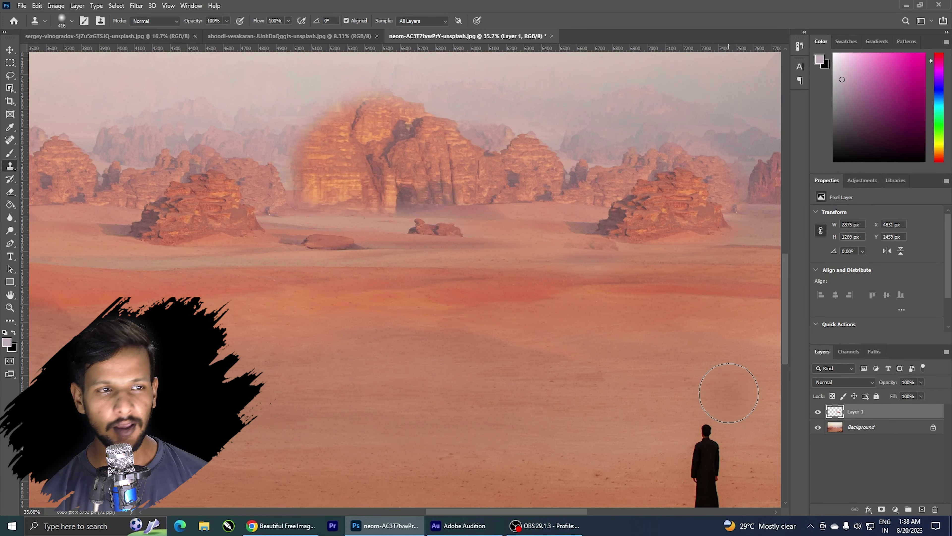
# Toggle Layer 1's visibility to compare the desert photo with and without the cloned rocks
pyautogui.click(818, 412)
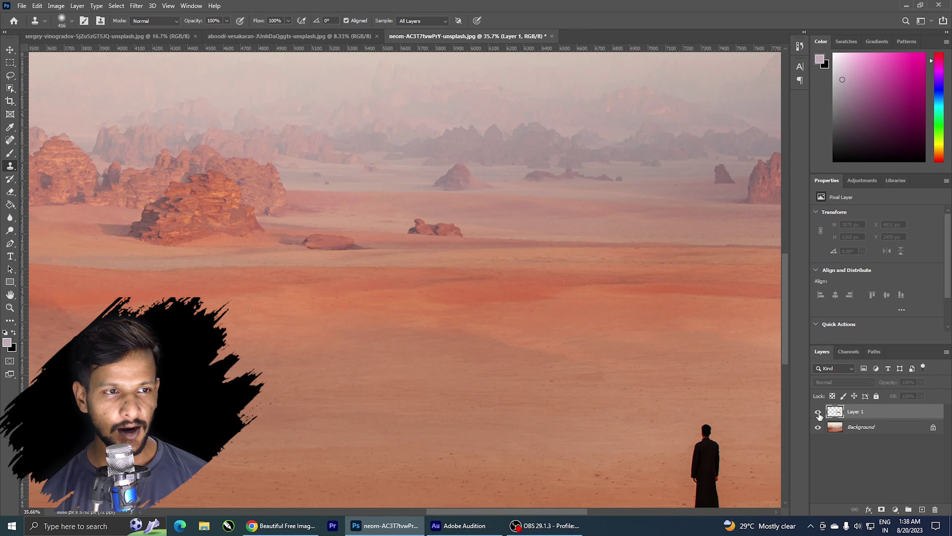
pyautogui.click(818, 412)
pyautogui.click(818, 412)
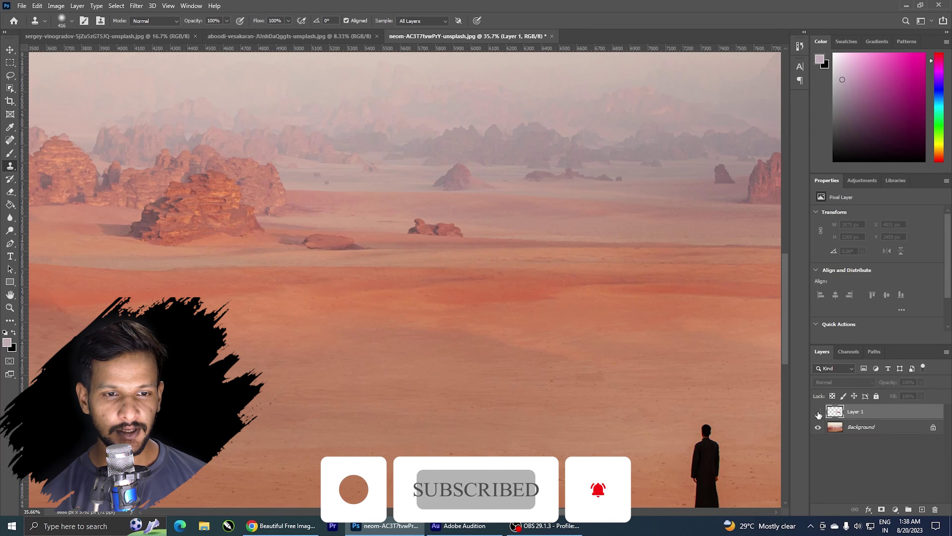
pyautogui.click(819, 412)
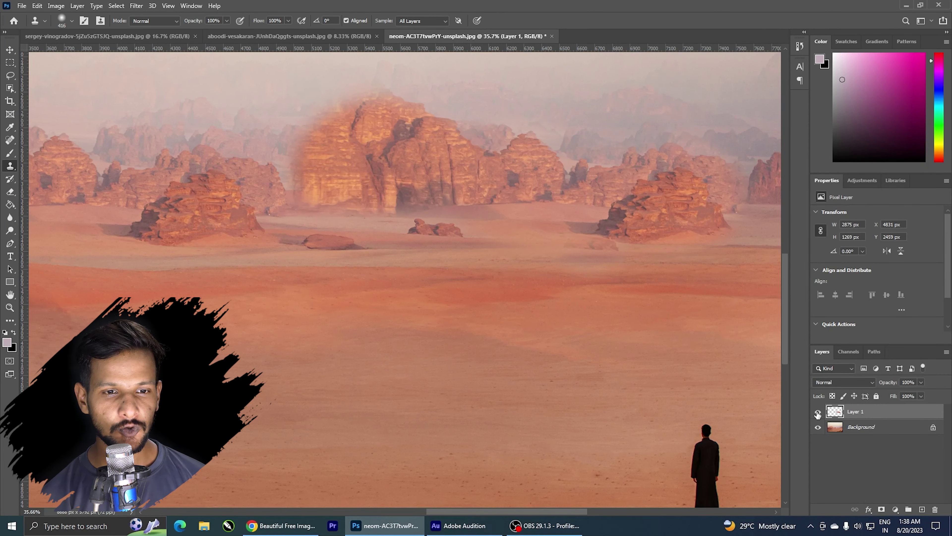
# Hide the Background, erase the cloned foreground rock and sand from Layer 1, and show the Background again
pyautogui.click(818, 428)
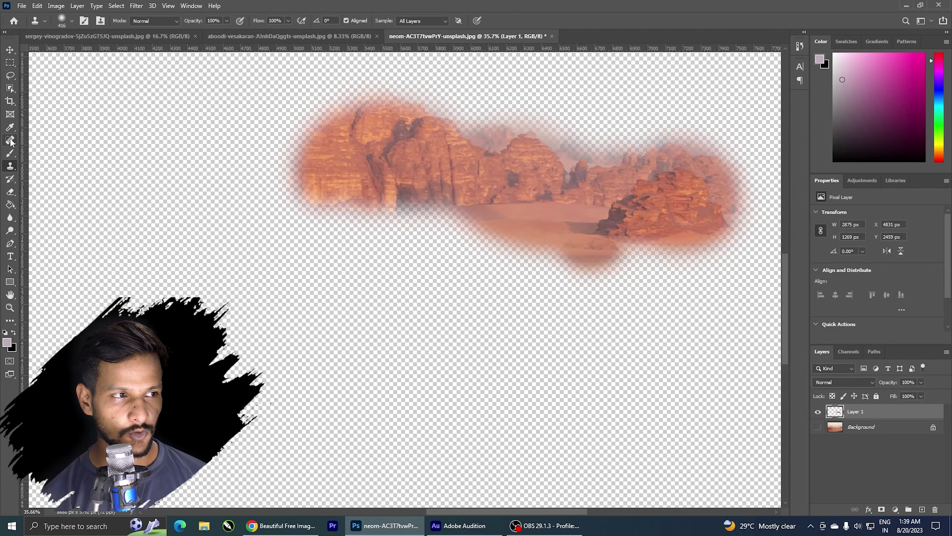
pyautogui.click(9, 192)
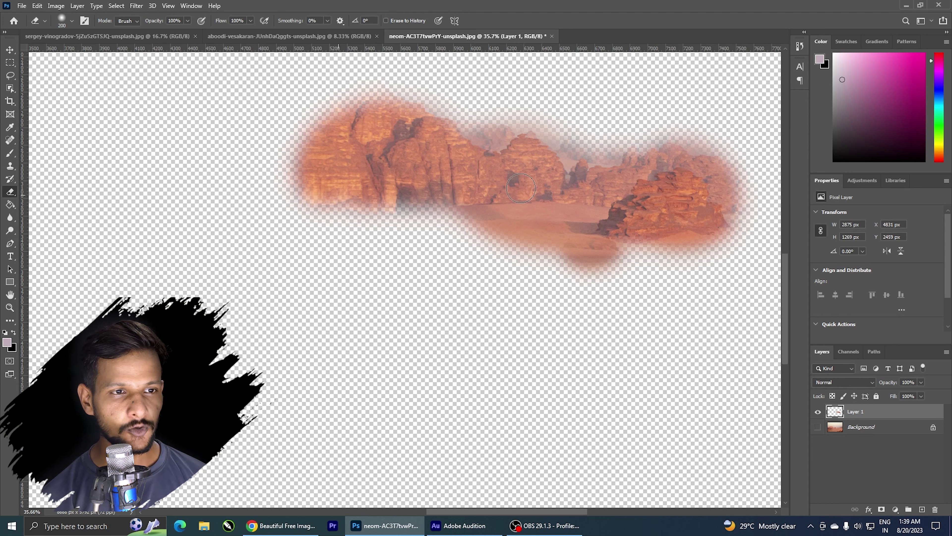
pyautogui.moveTo(618, 269)
pyautogui.mouseDown()
pyautogui.moveTo(588, 264)
pyautogui.moveTo(608, 248)
pyautogui.moveTo(503, 236)
pyautogui.moveTo(540, 231)
pyautogui.moveTo(403, 227)
pyautogui.moveTo(506, 245)
pyautogui.moveTo(350, 223)
pyautogui.moveTo(488, 246)
pyautogui.moveTo(603, 247)
pyautogui.moveTo(578, 234)
pyautogui.moveTo(581, 221)
pyautogui.moveTo(527, 222)
pyautogui.moveTo(606, 229)
pyautogui.moveTo(639, 219)
pyautogui.moveTo(625, 215)
pyautogui.moveTo(658, 192)
pyautogui.moveTo(695, 196)
pyautogui.moveTo(643, 243)
pyautogui.moveTo(700, 216)
pyautogui.moveTo(666, 244)
pyautogui.moveTo(693, 251)
pyautogui.moveTo(717, 237)
pyautogui.moveTo(674, 230)
pyautogui.mouseUp()
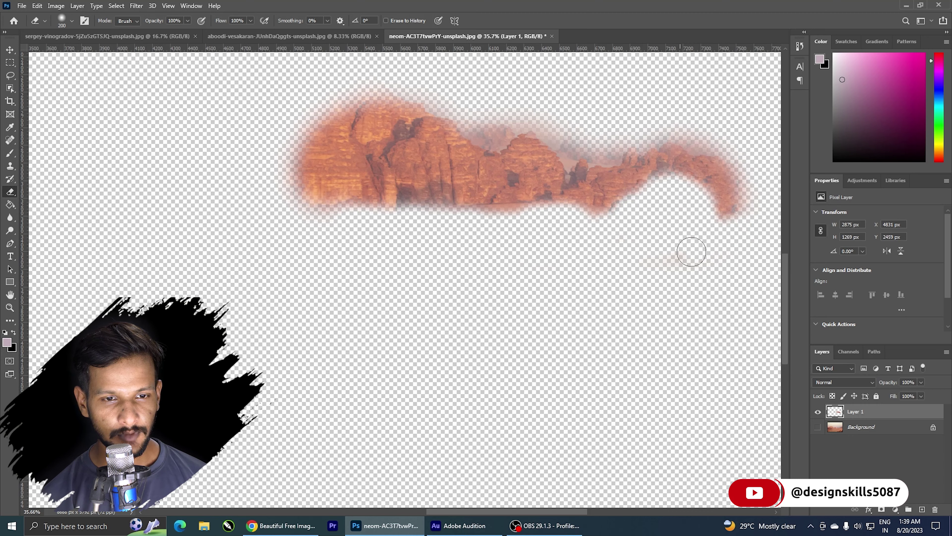
pyautogui.click(818, 427)
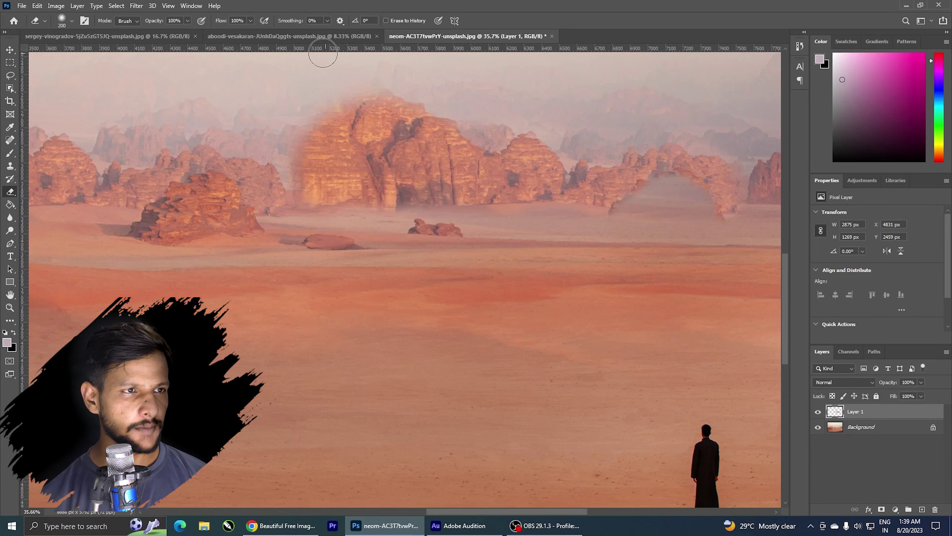
# Switch to the open motocross jump photo and add a new layer above its Background
pyautogui.click(312, 35)
pyautogui.moveTo(388, 256); pyautogui.dragTo(406, 256)
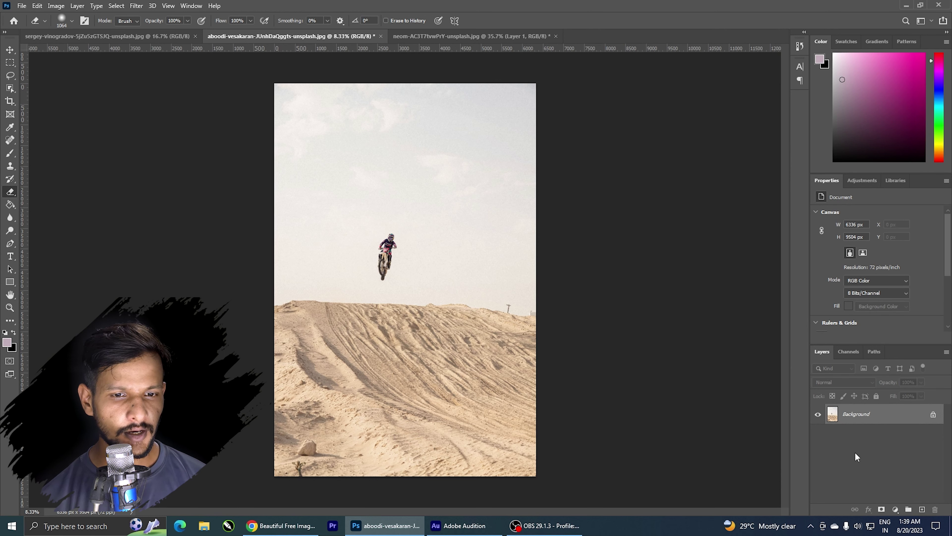
pyautogui.click(922, 510)
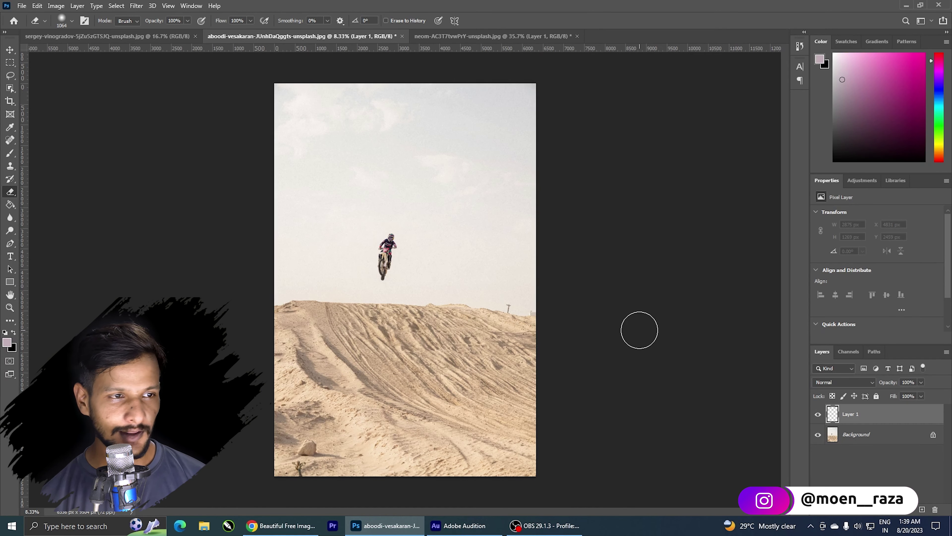
pyautogui.keyDown('alt'); pyautogui.click(386, 250); pyautogui.keyUp('alt')
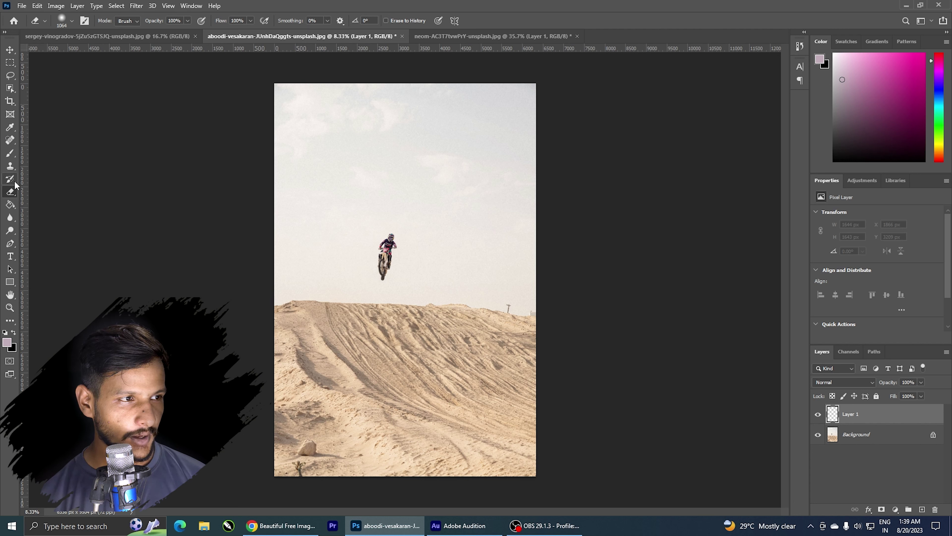
# With a 1040 px Clone Stamp brush, clone the airborne rider once to its right and once lower between the two
pyautogui.click(10, 165)
pyautogui.moveTo(385, 250); pyautogui.dragTo(397, 250)
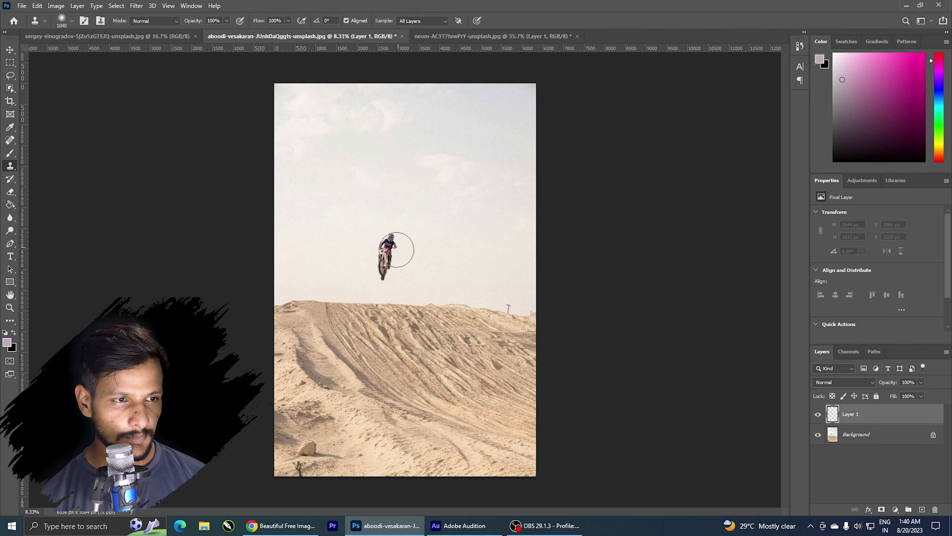
pyautogui.keyDown('alt'); pyautogui.click(386, 253); pyautogui.keyUp('alt')
pyautogui.moveTo(465, 229); pyautogui.dragTo(472, 255)
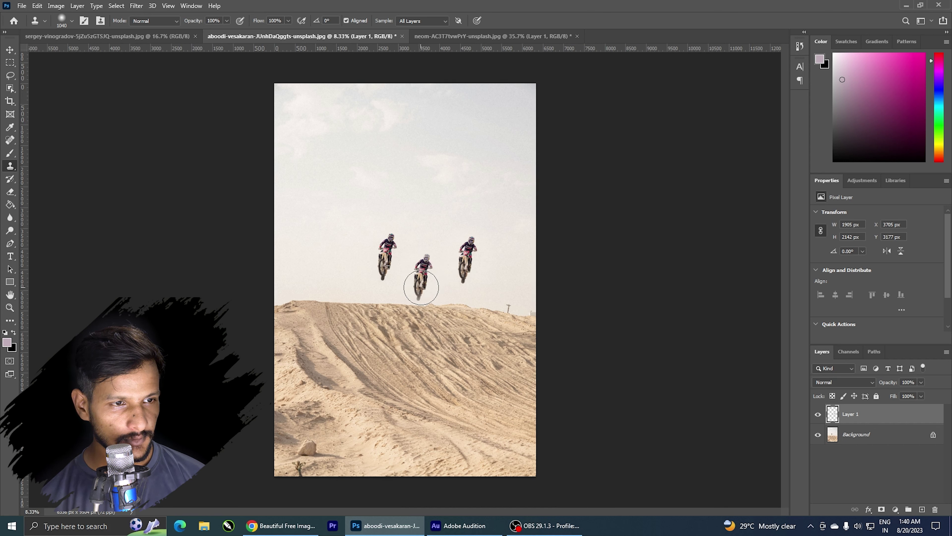
pyautogui.moveTo(421, 288); pyautogui.dragTo(422, 289)
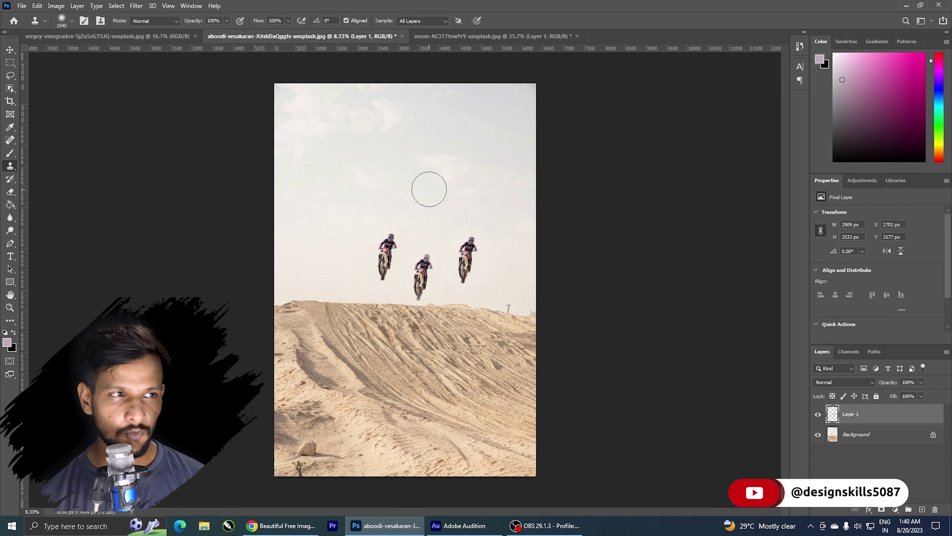
# Display the Clone Source settings and sample the rightmost rider as the first clone source
pyautogui.click(191, 6)
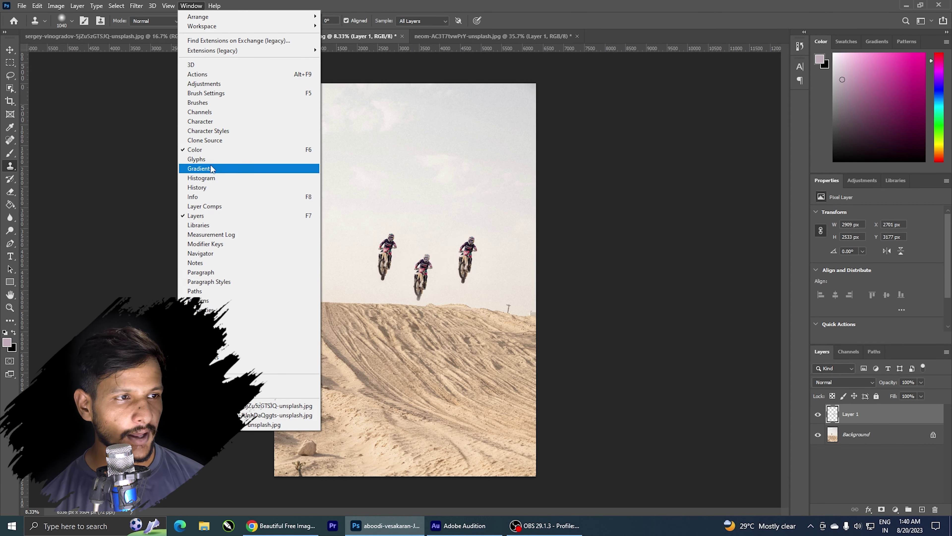
pyautogui.click(220, 141)
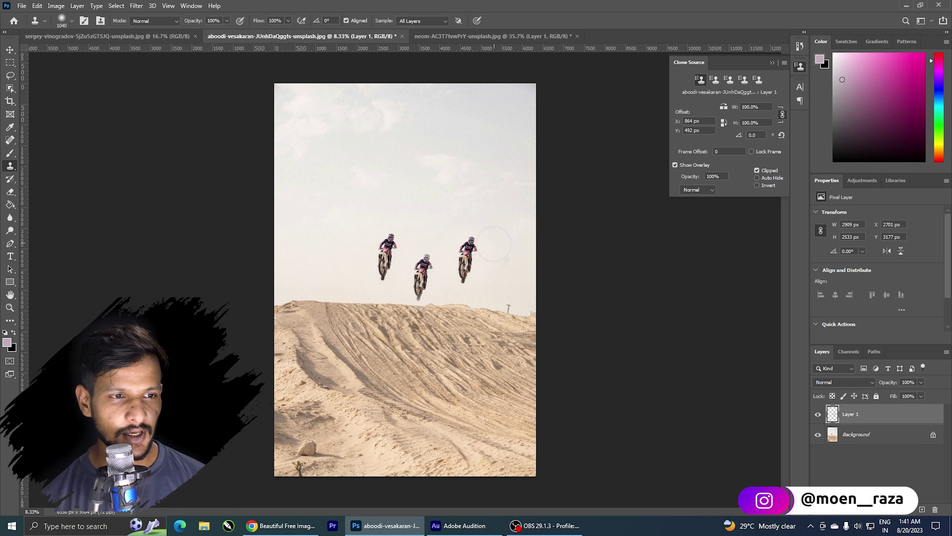
pyautogui.keyDown('alt'); pyautogui.click(465, 257); pyautogui.keyUp('alt')
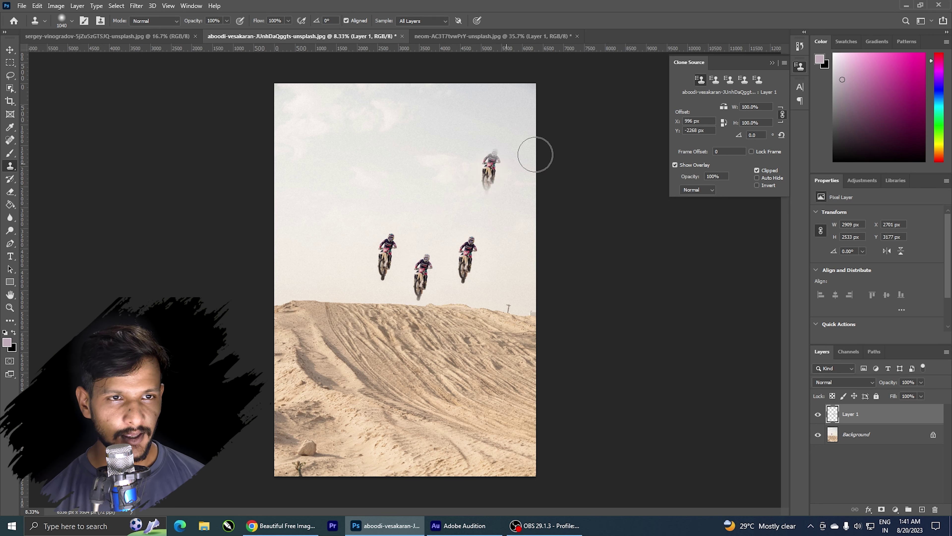
# Sample the sand slope as the second clone source, and paint a patch of it and another rider into the sky
pyautogui.click(714, 80)
pyautogui.click(714, 81)
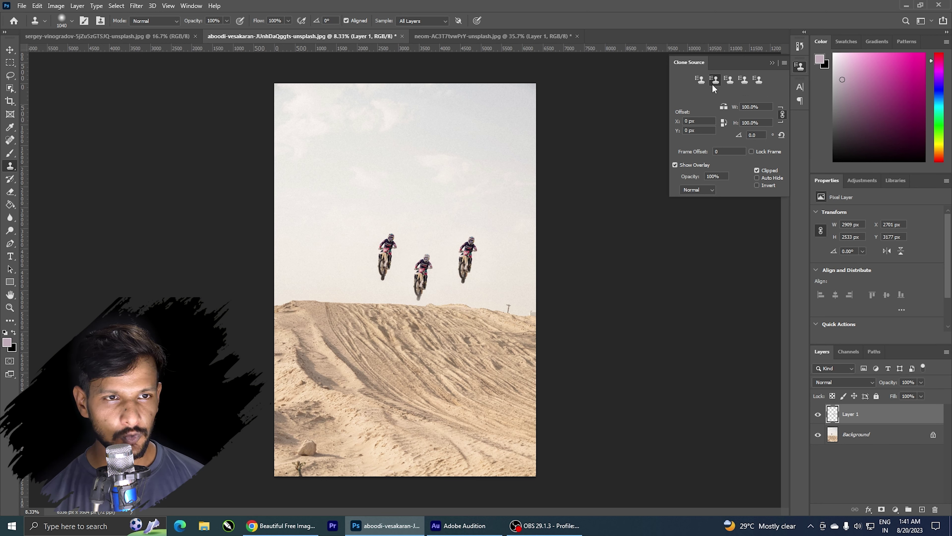
pyautogui.keyDown('alt'); pyautogui.click(379, 349); pyautogui.keyUp('alt')
pyautogui.moveTo(324, 192); pyautogui.dragTo(326, 201)
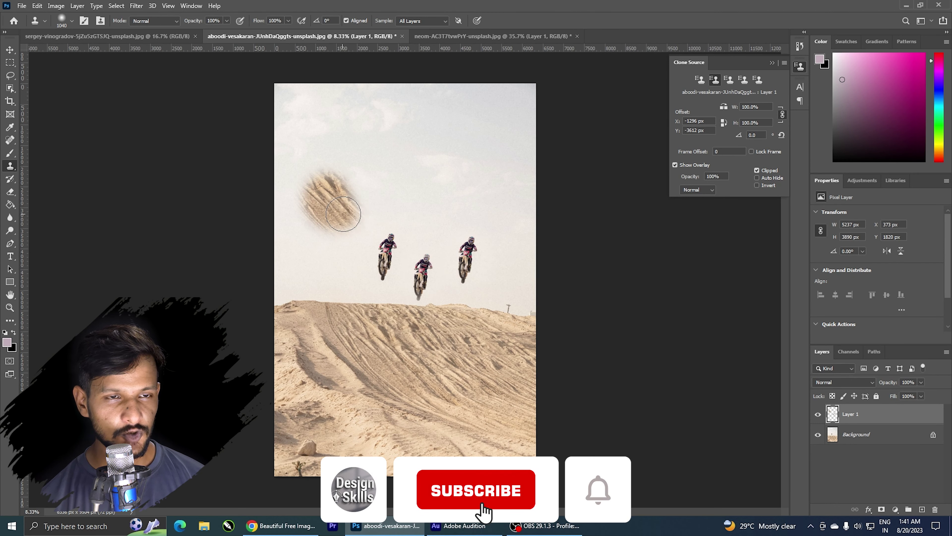
pyautogui.moveTo(449, 158); pyautogui.dragTo(453, 172)
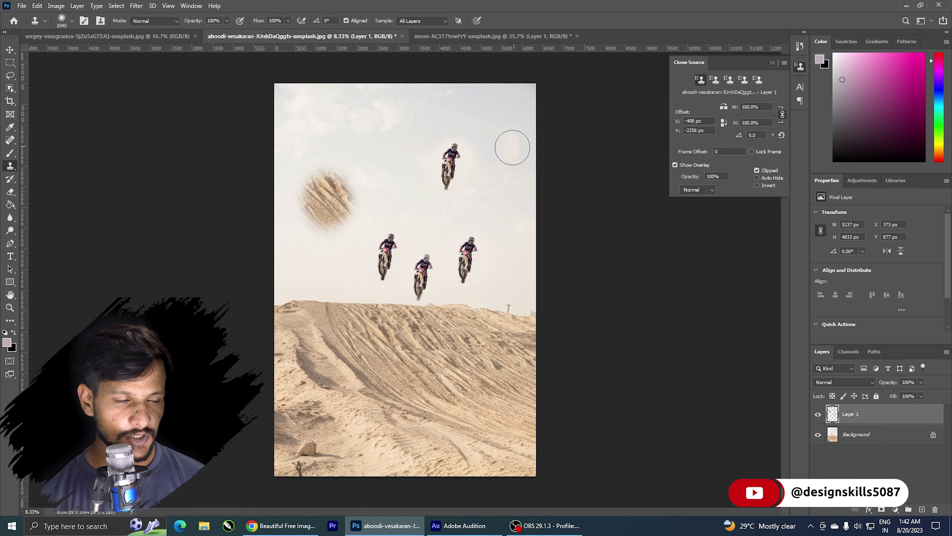
# Switch to the black-and-white portrait and set the Clone Stamp brush size to 554 px
pyautogui.click(130, 33)
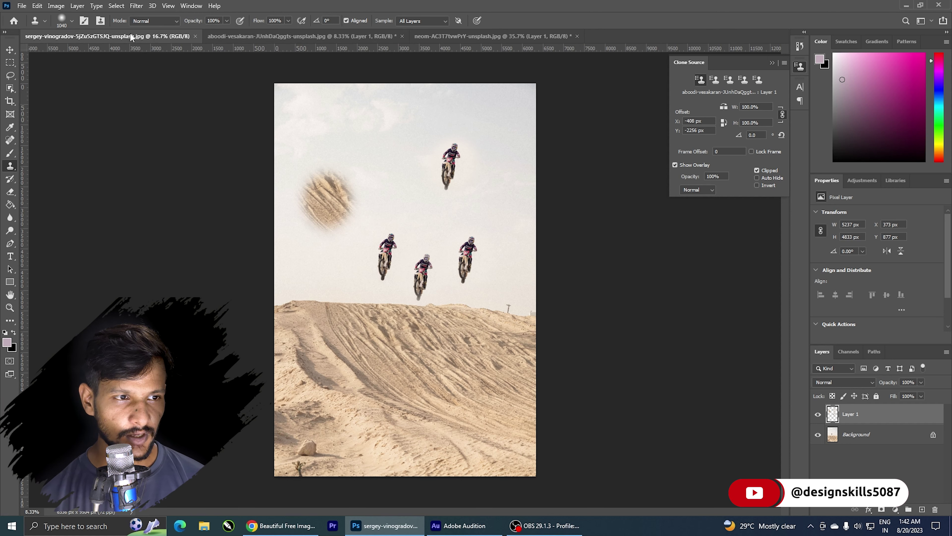
pyautogui.scroll(1, 351, 242)
pyautogui.moveTo(351, 242)
pyautogui.mouseDown()
pyautogui.moveTo(306, 232)
pyautogui.moveTo(345, 240)
pyautogui.mouseUp()
# Try cloning the eye on the left of the portrait over the eye on the right without flipping it, and undo it
pyautogui.keyDown('alt'); pyautogui.click(343, 241); pyautogui.keyUp('alt')
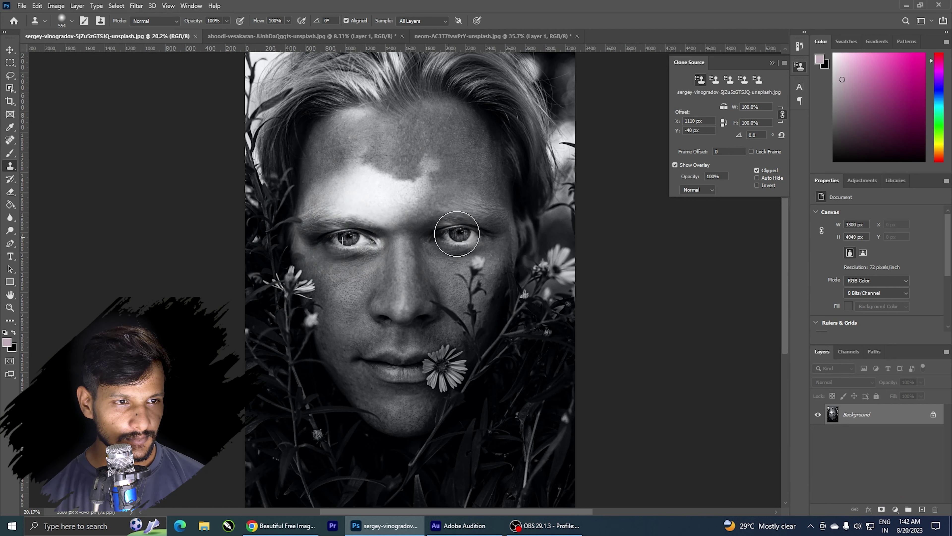
pyautogui.moveTo(455, 238); pyautogui.dragTo(456, 238)
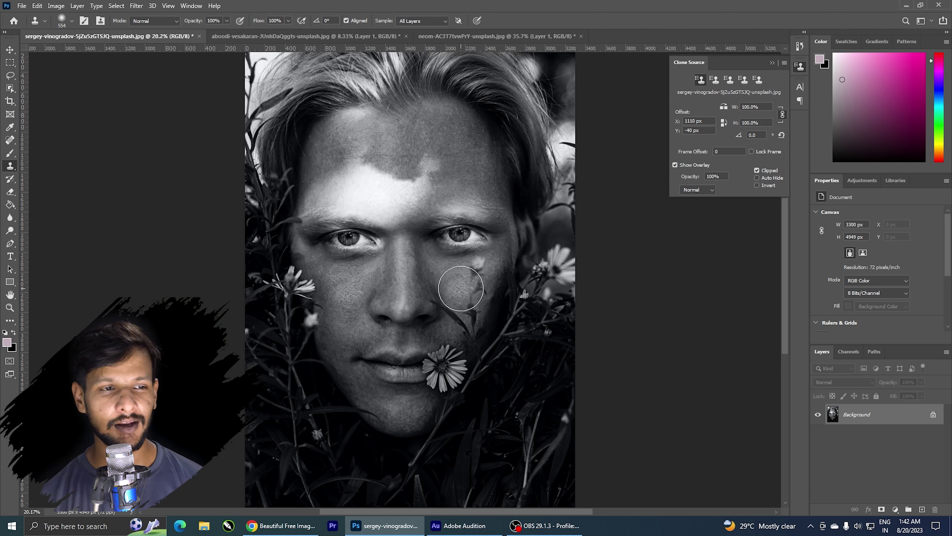
pyautogui.hotkey('ctrl', 'z')
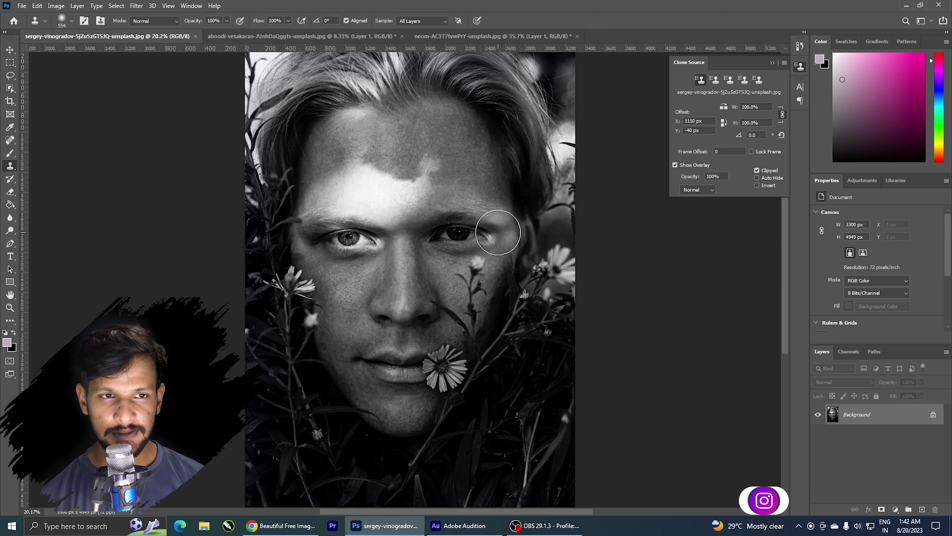
# Flip the first clone source horizontally and resample the eye on the left of the portrait for cloning over the other eye
pyautogui.click(724, 108)
pyautogui.press('alt')
pyautogui.keyDown('alt'); pyautogui.click(347, 245); pyautogui.keyUp('alt')
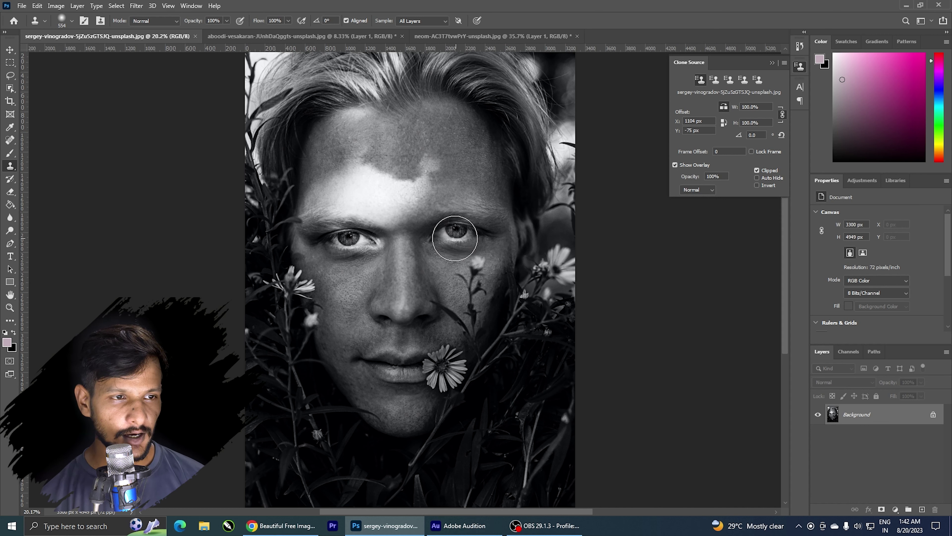